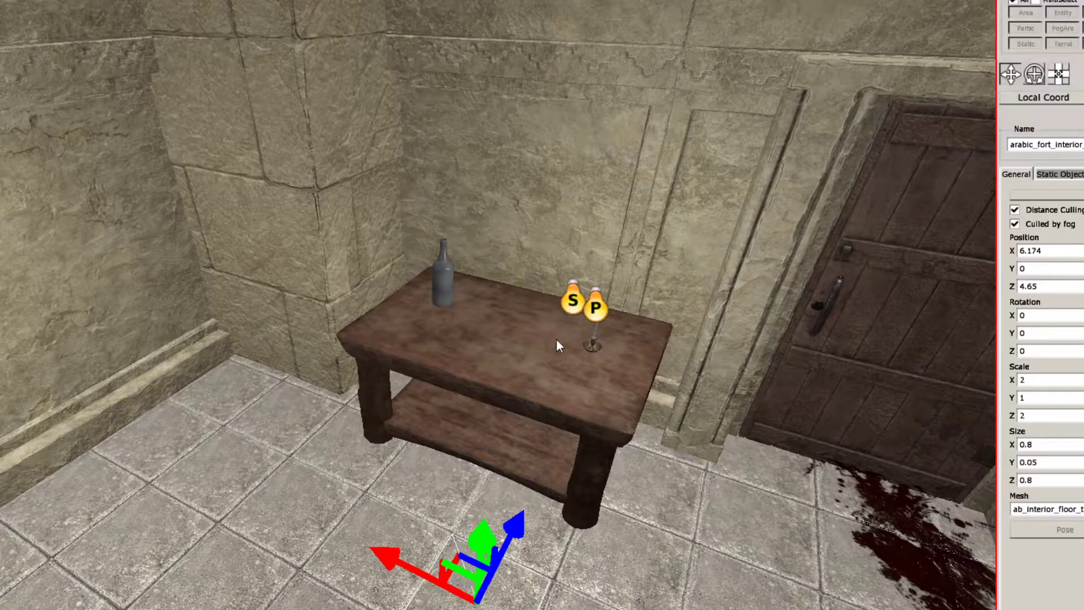
# Step: Rename the sound entity at the burning wood as fire_sound_1
pyautogui.keyDown('alt'); pyautogui.moveTo(637, 326); pyautogui.dragTo(402, 249); pyautogui.keyUp('alt')
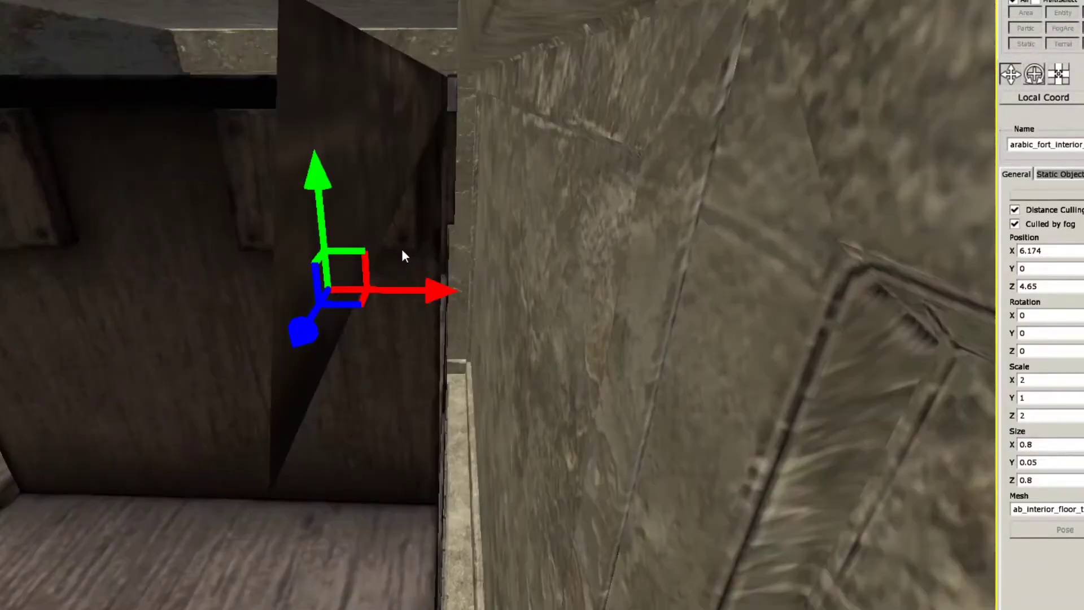
pyautogui.keyDown('alt'); pyautogui.moveTo(180, 286); pyautogui.dragTo(434, 353); pyautogui.keyUp('alt')
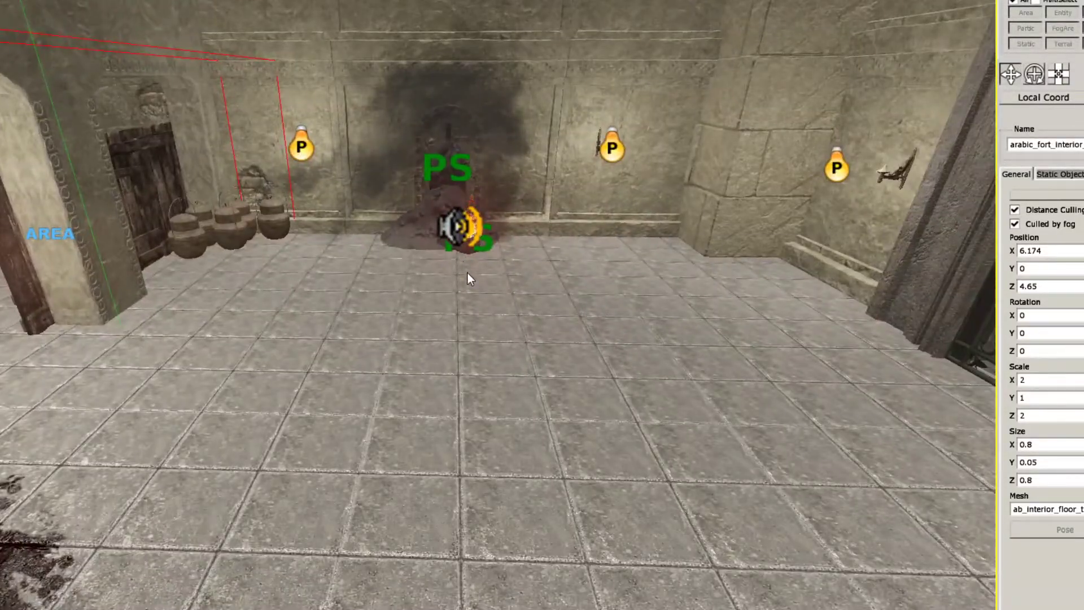
pyautogui.keyDown('alt'); pyautogui.moveTo(464, 266); pyautogui.dragTo(481, 355, button='right'); pyautogui.keyUp('alt')
pyautogui.moveTo(481, 355); pyautogui.dragTo(490, 462, button='middle')
pyautogui.click(495, 412)
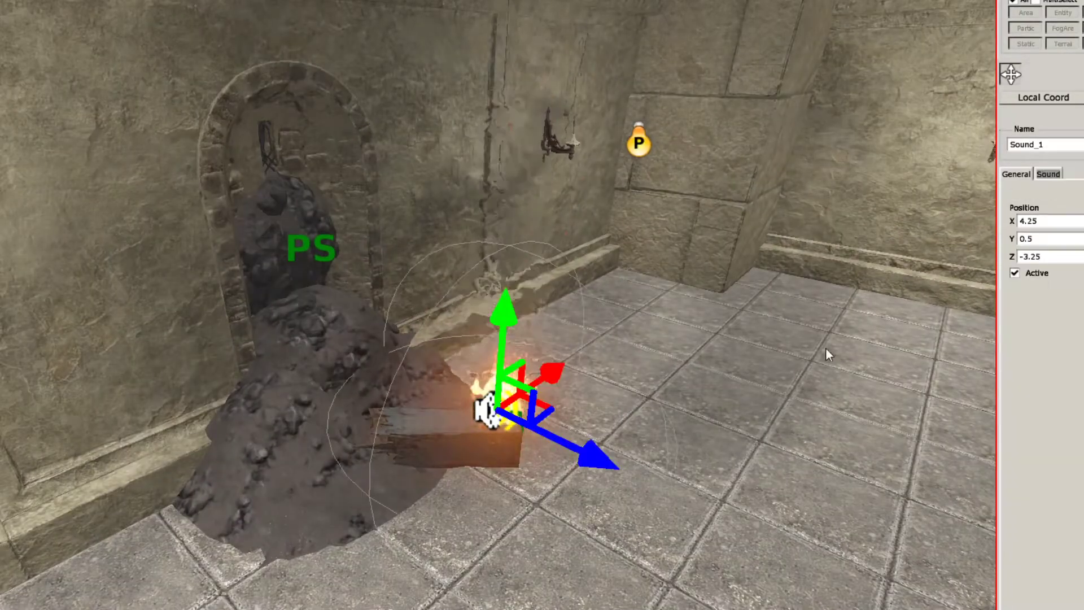
pyautogui.doubleClick(1060, 146)
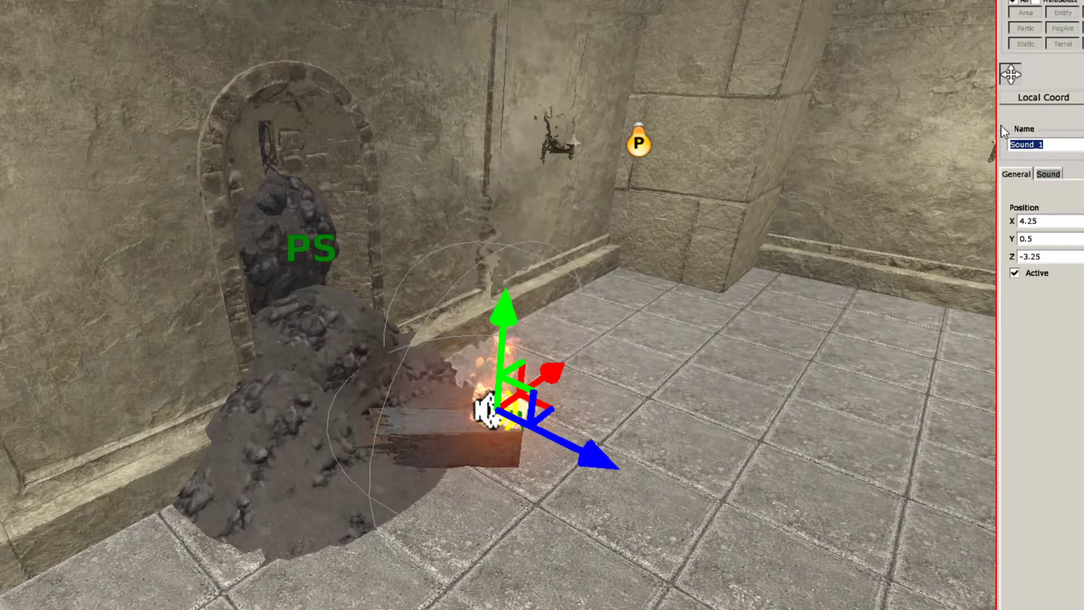
pyautogui.write('f')
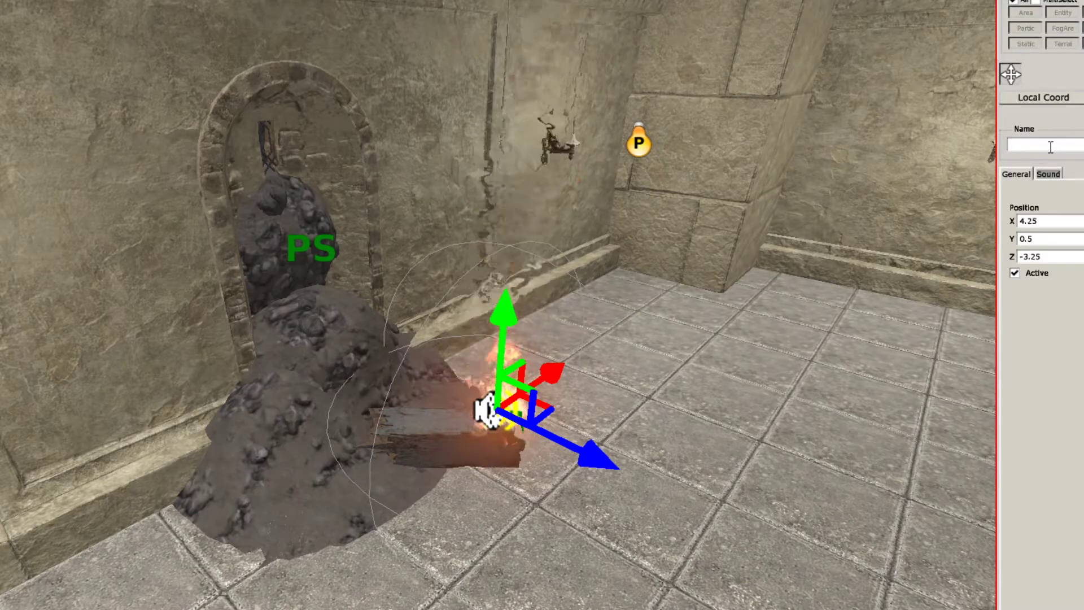
pyautogui.write('ire_so')
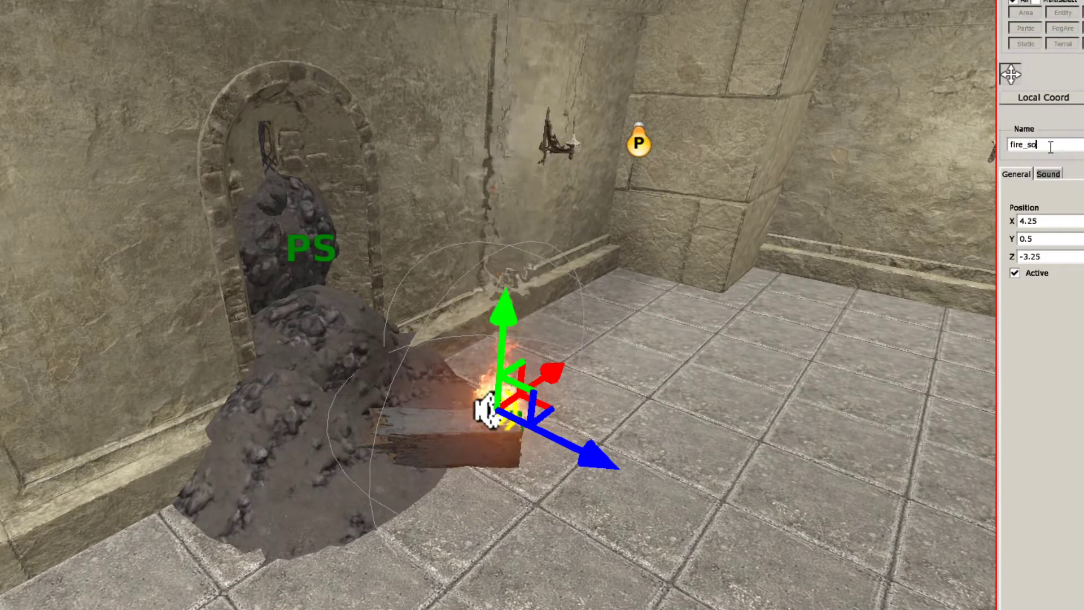
pyautogui.write('und_1')
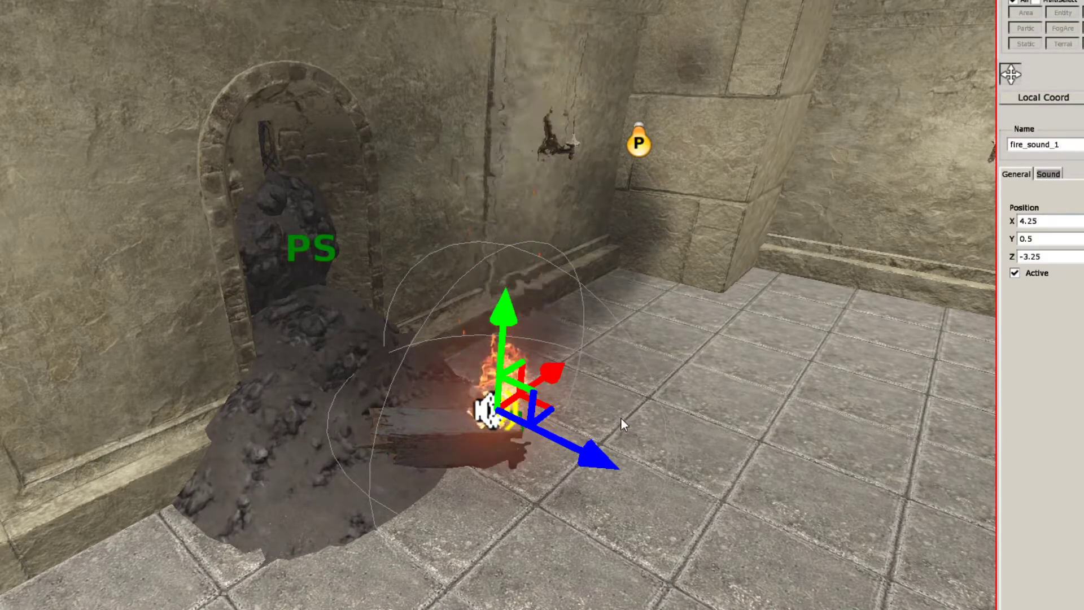
pyautogui.click(681, 486)
pyautogui.click(491, 415)
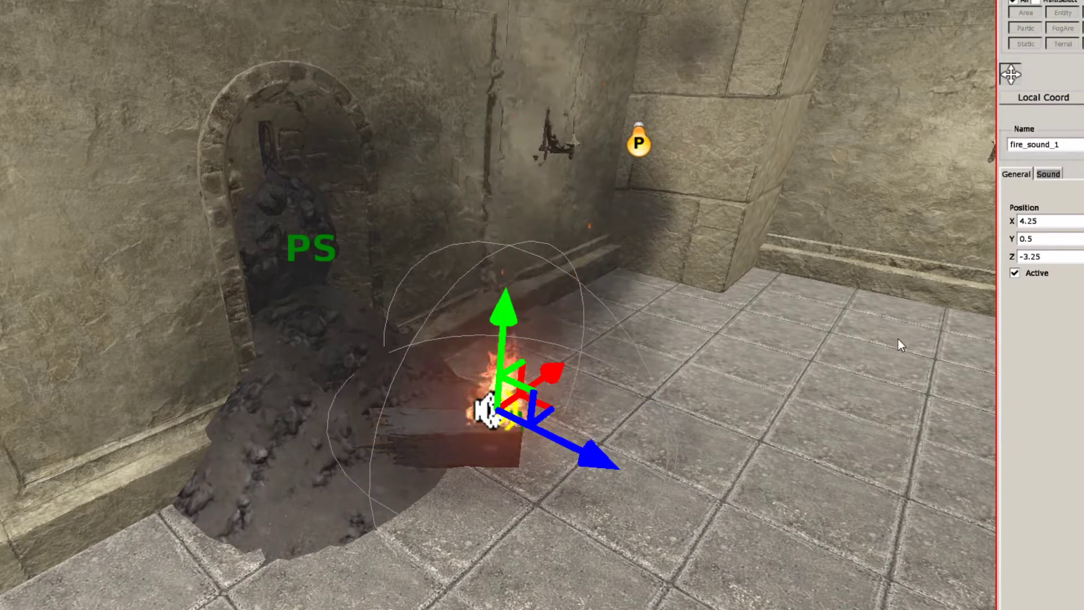
pyautogui.click(750, 480)
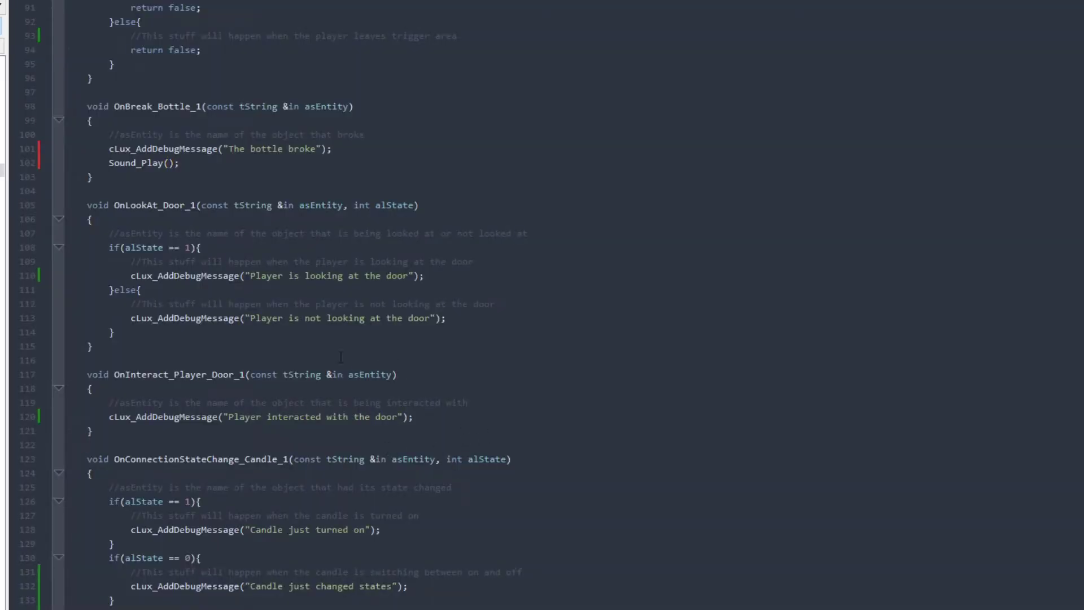
# Step: In the code editor, pass "fire_sound_1" as the sound name to Sound_Play in the OnBreak_Bottle_1 callback
pyautogui.scroll(3, 341, 357)
pyautogui.click(181, 290)
pyautogui.click(168, 290)
pyautogui.write('""')
pyautogui.write('fire_sound')
pyautogui.write('_1')
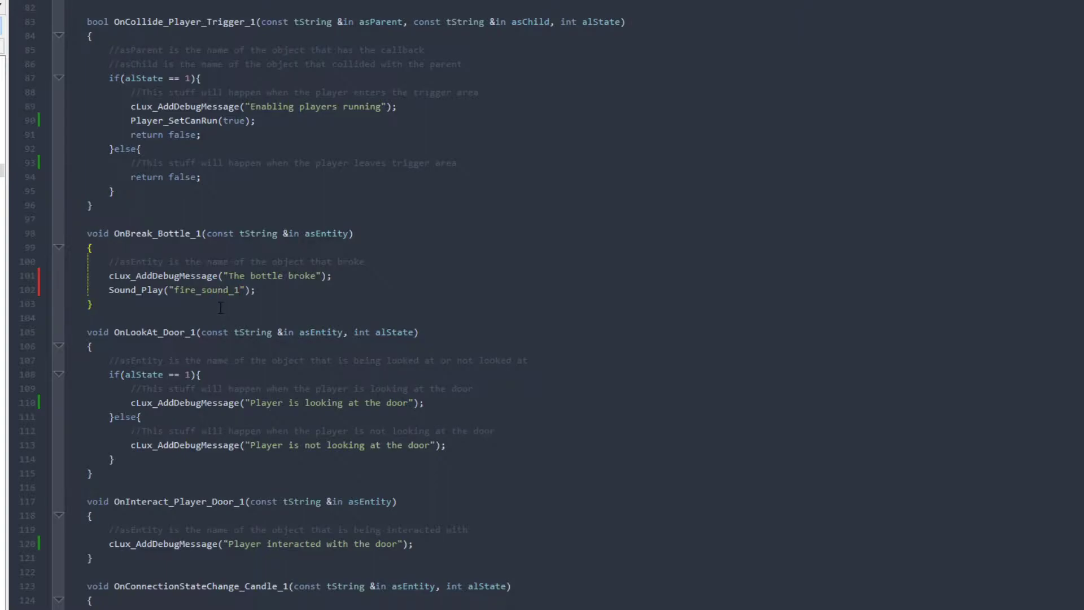
# Step: Add 1.0f as the second argument of the Sound_Play call
pyautogui.click(264, 290)
pyautogui.press('Left')
pyautogui.press('Left')
pyautogui.write(',')
pyautogui.write('1.0f')
# Step: Review the Sound_Play line and look through the door and candle callbacks below it
pyautogui.click(321, 302)
pyautogui.click(321, 299)
pyautogui.click(319, 305)
pyautogui.click(307, 299)
pyautogui.doubleClick(261, 289)
pyautogui.click(312, 292)
pyautogui.moveTo(345, 292); pyautogui.dragTo(109, 291)
pyautogui.click(240, 301)
pyautogui.click(315, 293)
pyautogui.scroll(-1, 328, 294)
pyautogui.scroll(3, 361, 316)
pyautogui.scroll(-4, 401, 340)
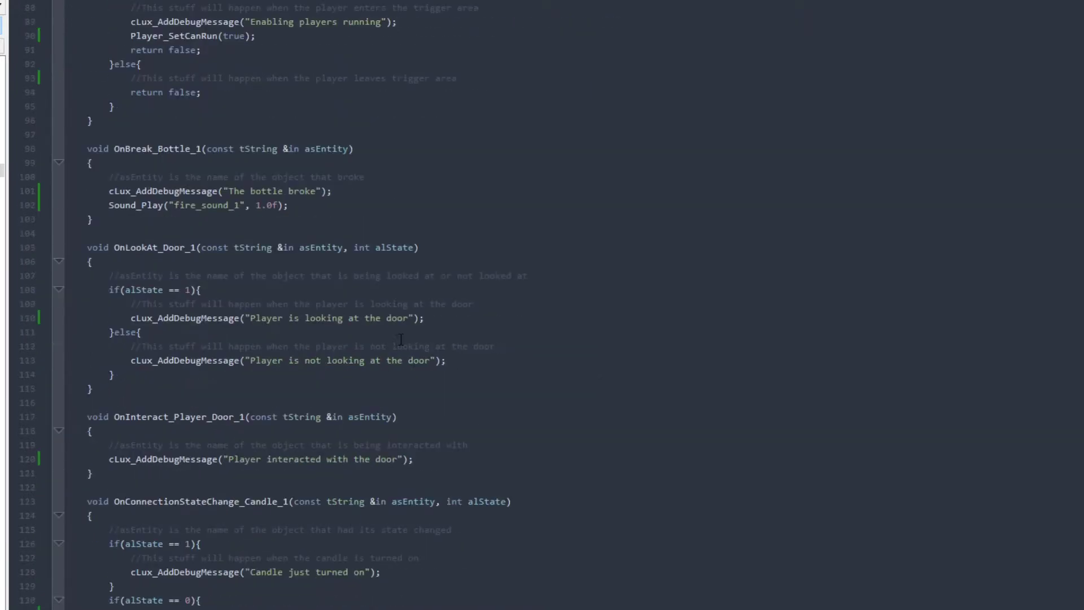
pyautogui.scroll(-2, 402, 340)
pyautogui.scroll(2, 353, 280)
pyautogui.scroll(-3, 459, 441)
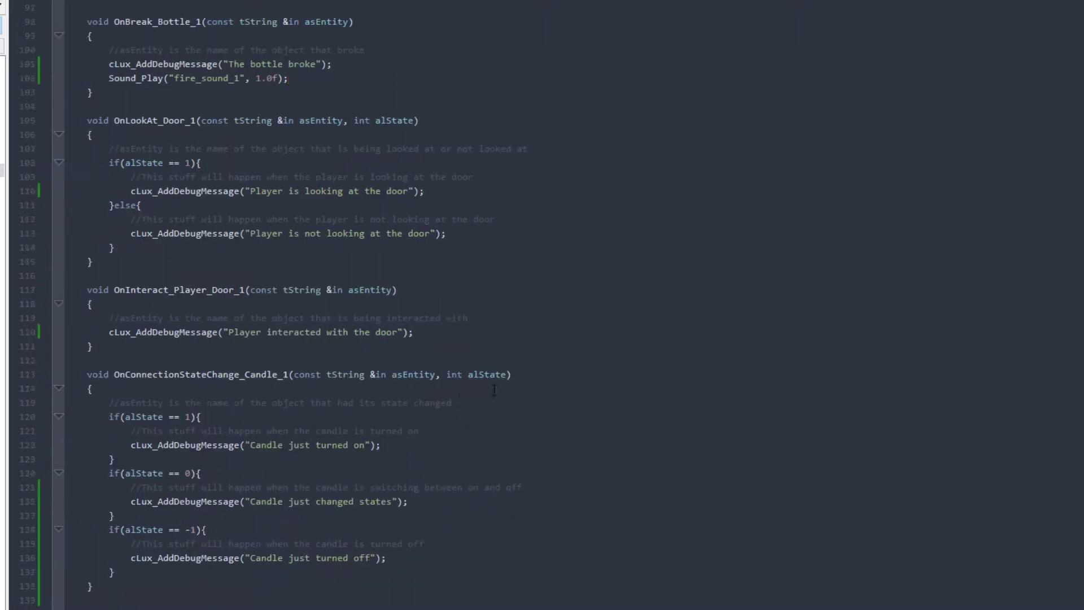
pyautogui.scroll(3, 231, 277)
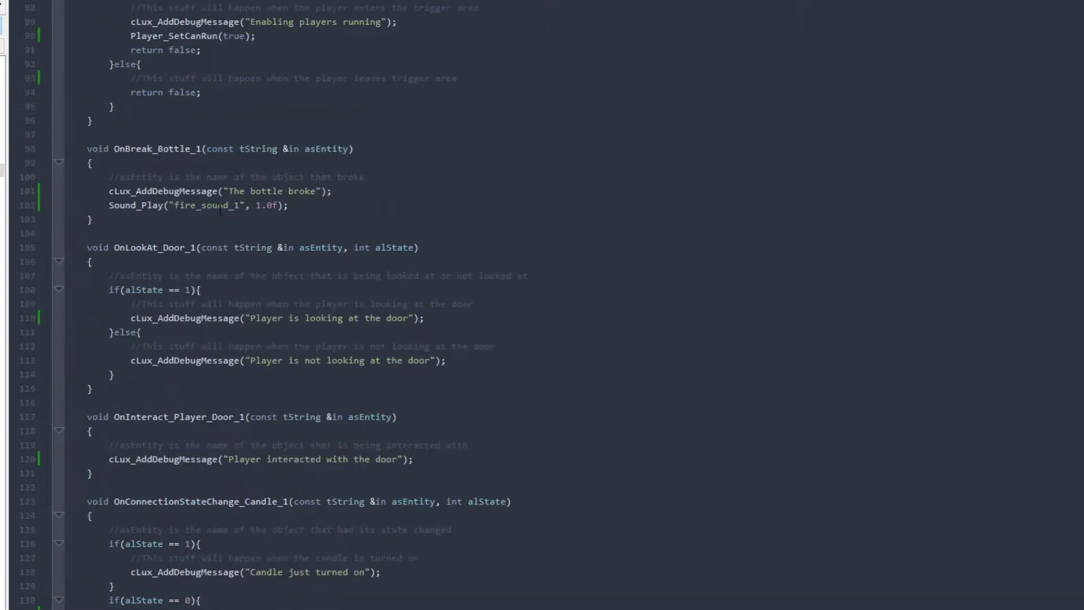
pyautogui.moveTo(288, 208); pyautogui.dragTo(109, 209)
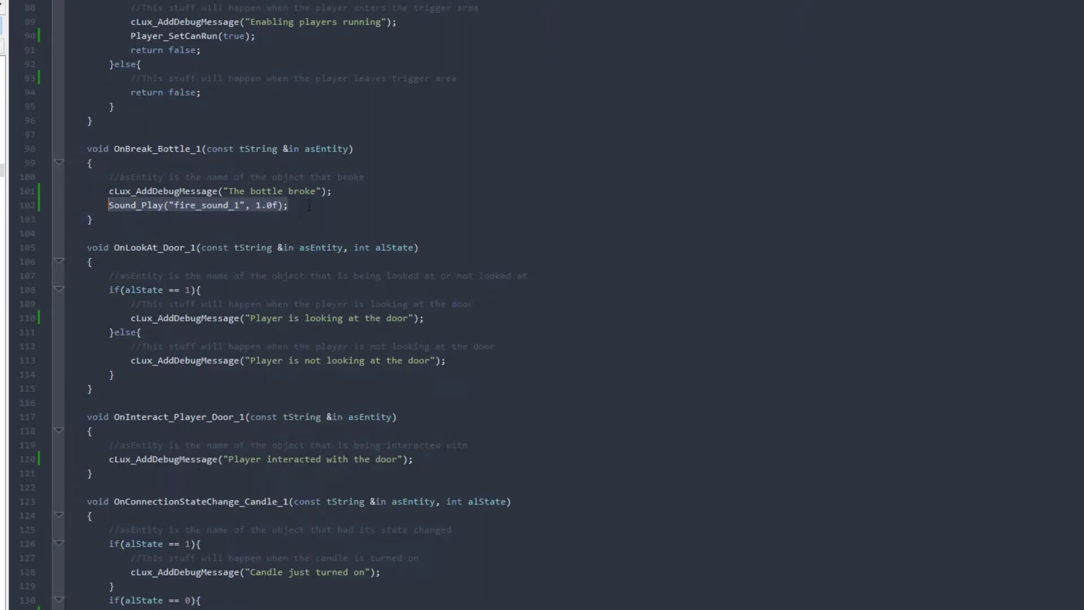
# Step: Add the line Sound_Stop("fire_sound_1", 1.0f); after the debug message in the OnInteract_Player_Door_1 callback
pyautogui.click(443, 455)
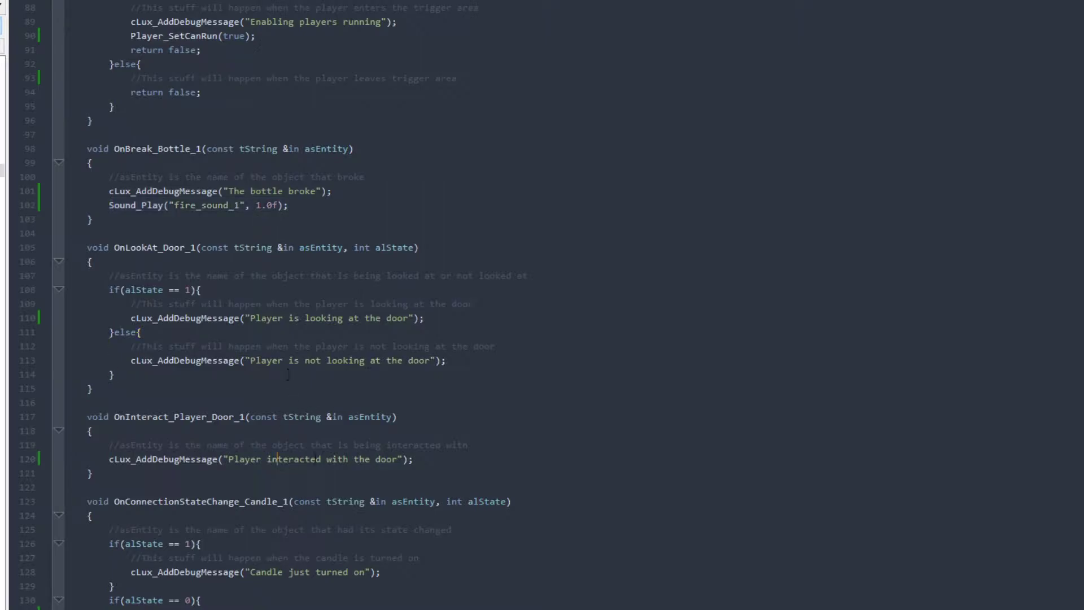
pyautogui.press('Return')
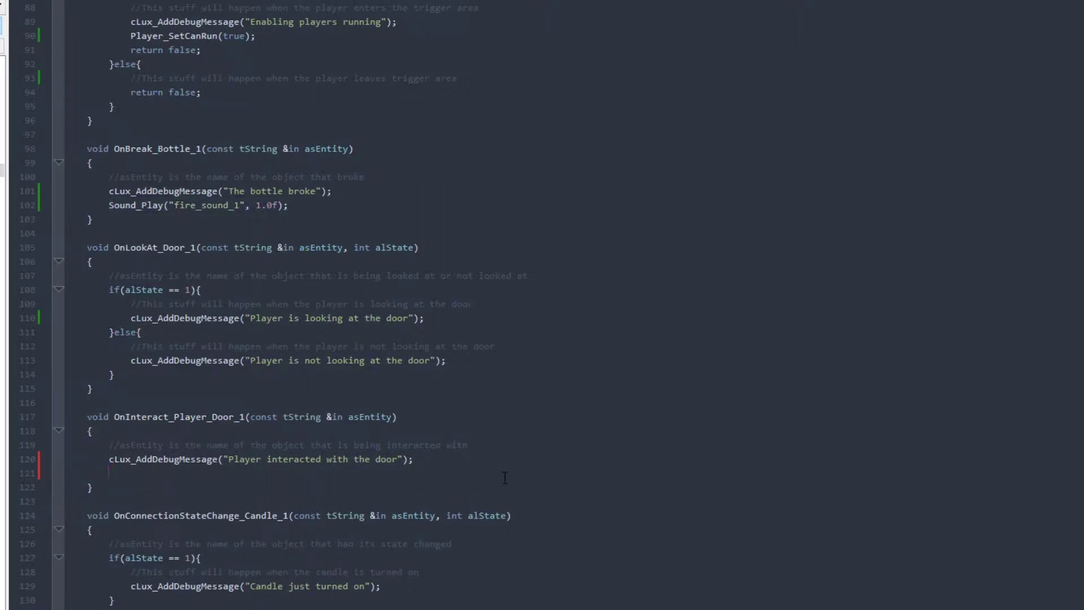
pyautogui.write('Sound')
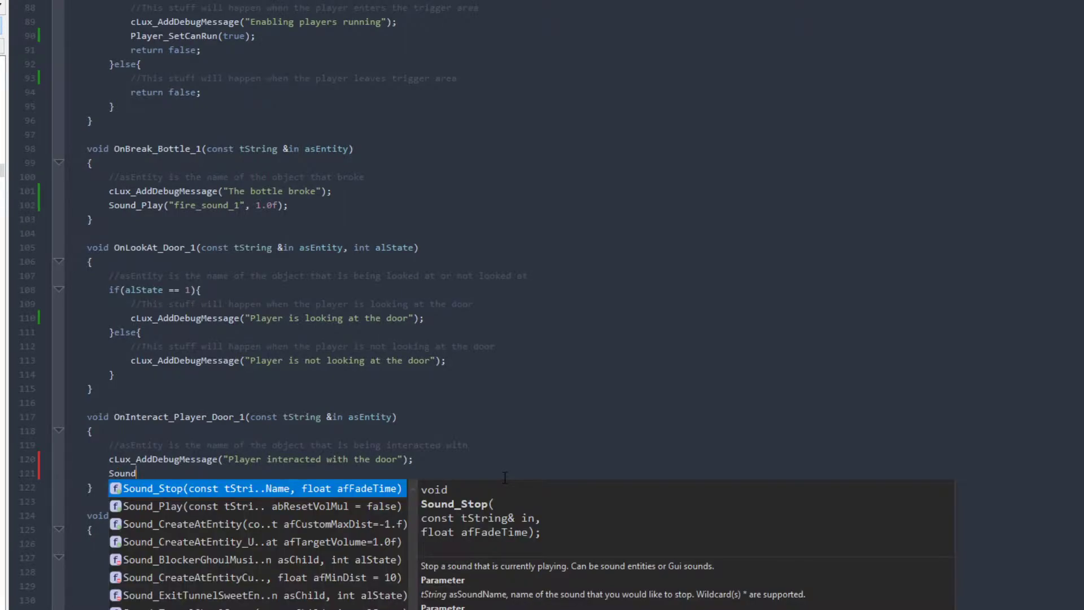
pyautogui.write('_Stop(')
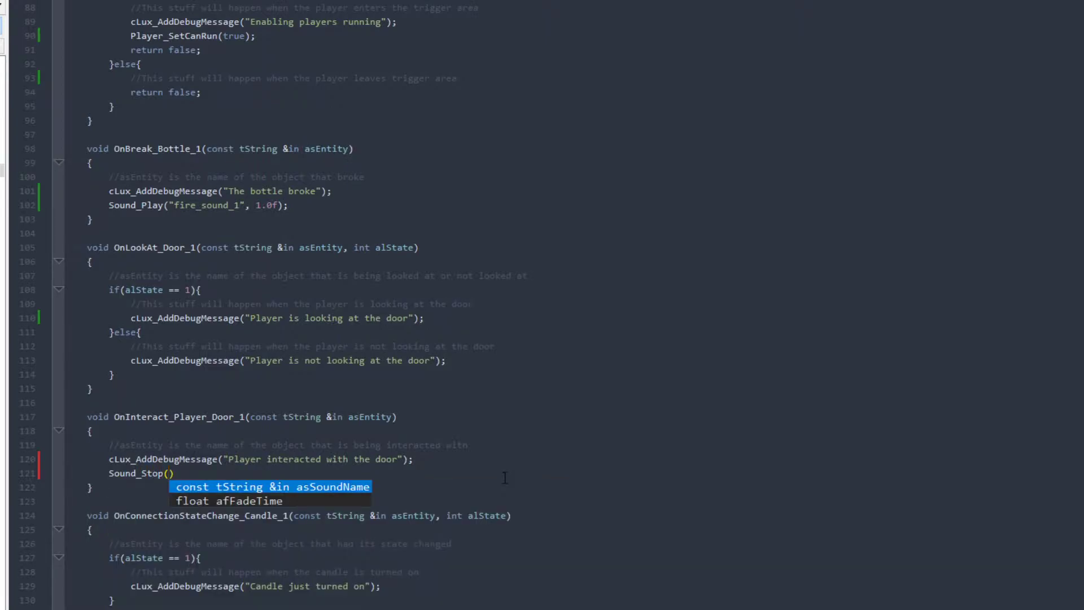
pyautogui.write('"fire_sound_1')
pyautogui.click(245, 473)
pyautogui.write(', 1.')
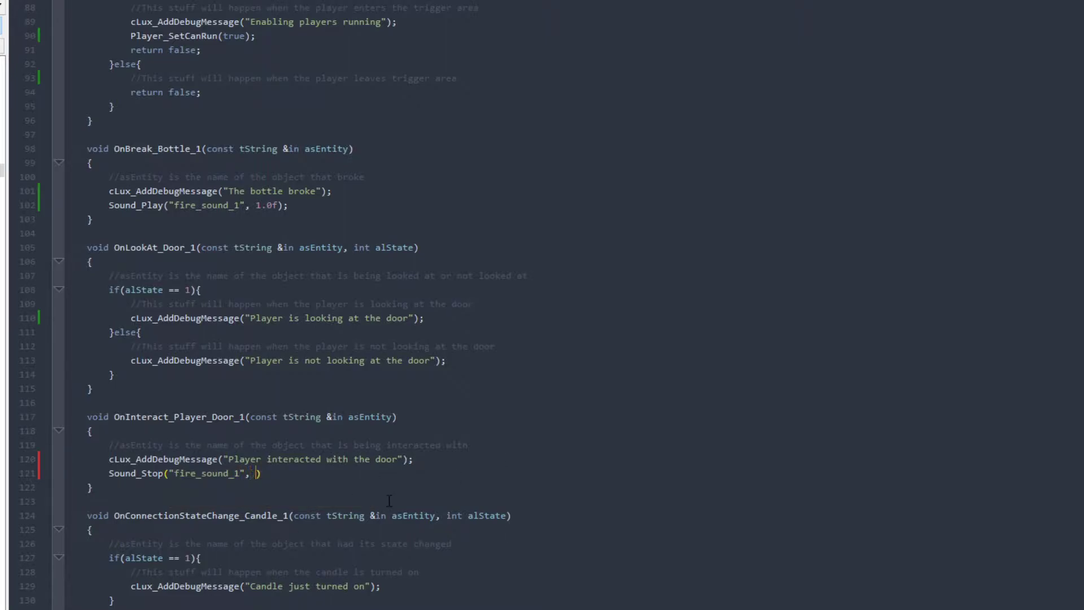
pyautogui.write('0f);')
# Step: Review the fade time in the Sound_Stop call and the surrounding callbacks
pyautogui.moveTo(277, 473); pyautogui.dragTo(256, 473)
pyautogui.press('End')
pyautogui.scroll(-4, 322, 468)
pyautogui.scroll(3, 339, 471)
pyautogui.scroll(-6, 357, 472)
pyautogui.scroll(5, 357, 472)
pyautogui.click(430, 491)
pyautogui.scroll(4, 429, 480)
pyautogui.scroll(-4, 418, 458)
pyautogui.scroll(4, 363, 474)
pyautogui.scroll(-3, 372, 474)
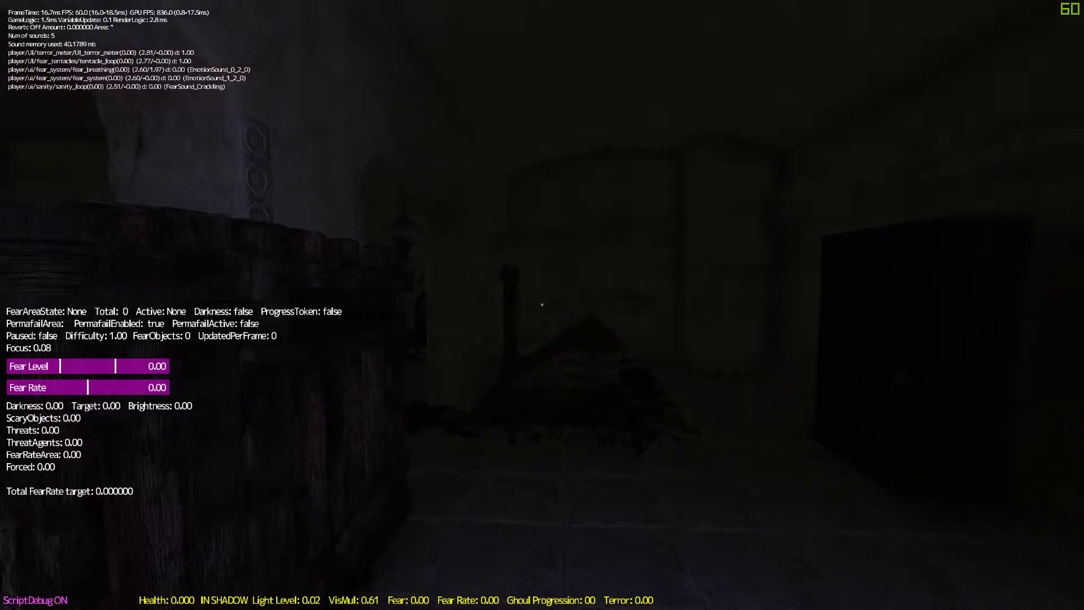
# Step: In the game, walk up to the burning wood and crouch beside it to check its fire sound
pyautogui.press('w')
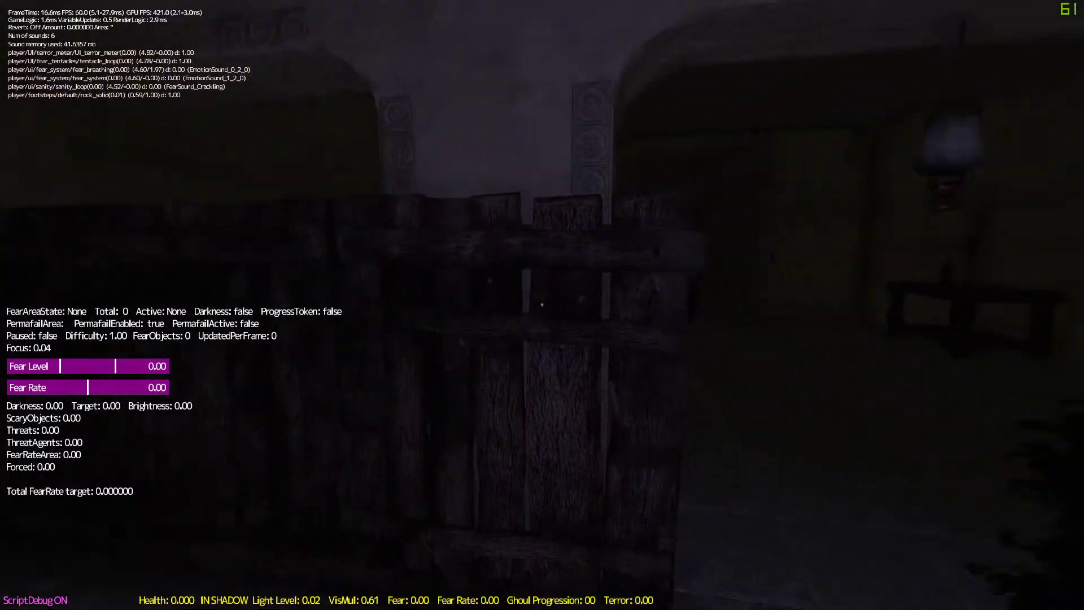
pyautogui.press('w')
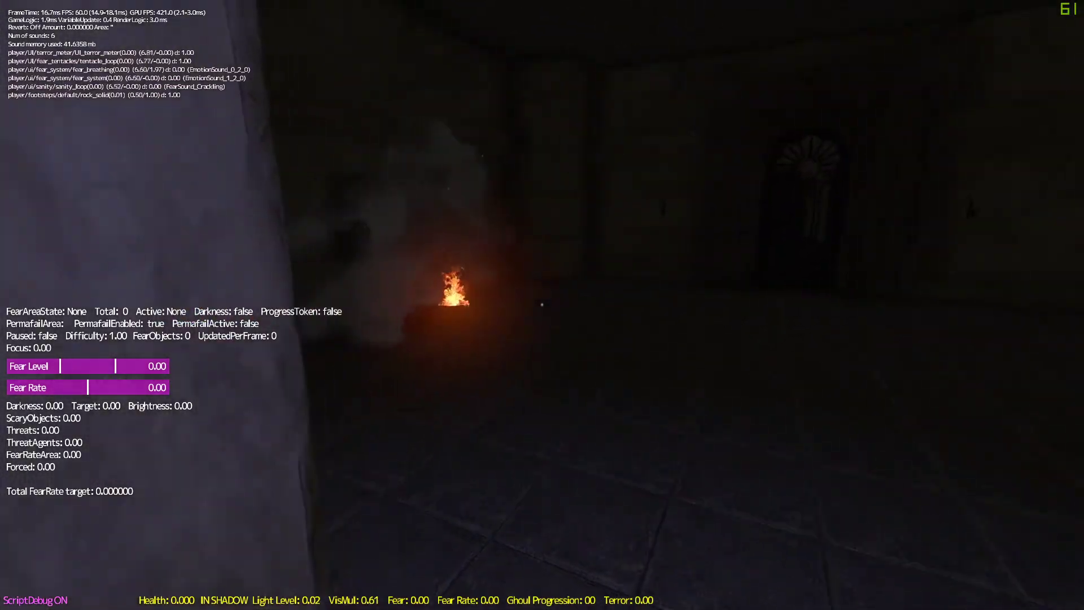
pyautogui.press('w')
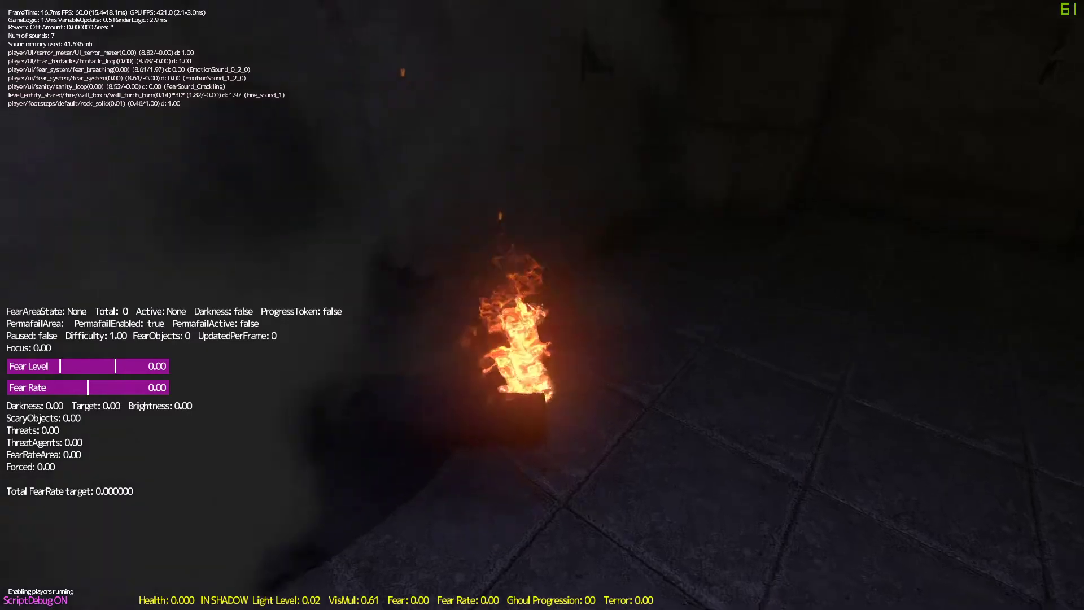
pyautogui.press('ctrl')
pyautogui.press('ctrl')
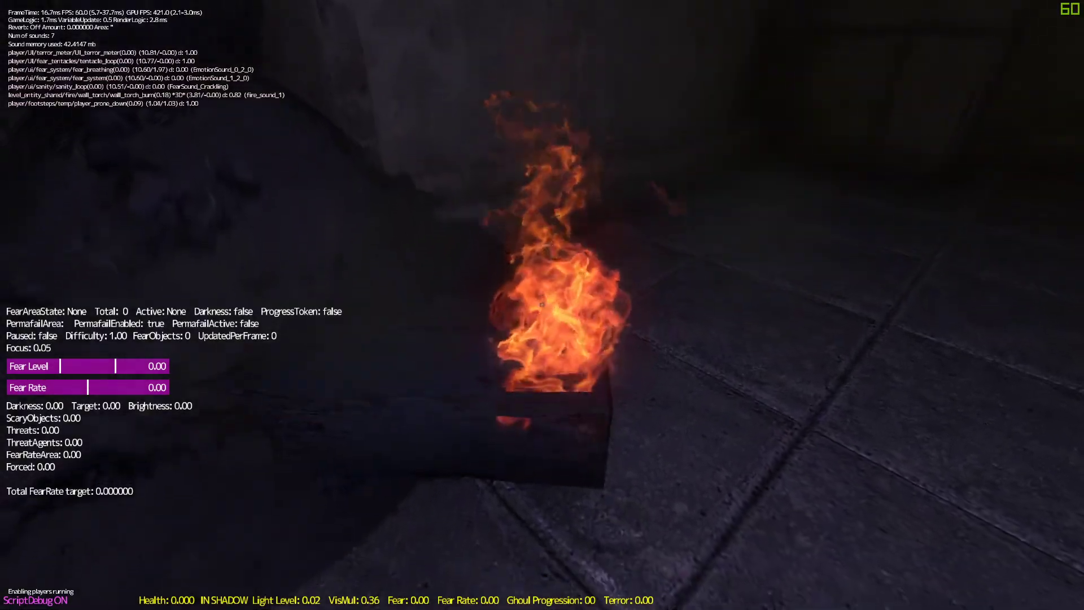
pyautogui.press('w')
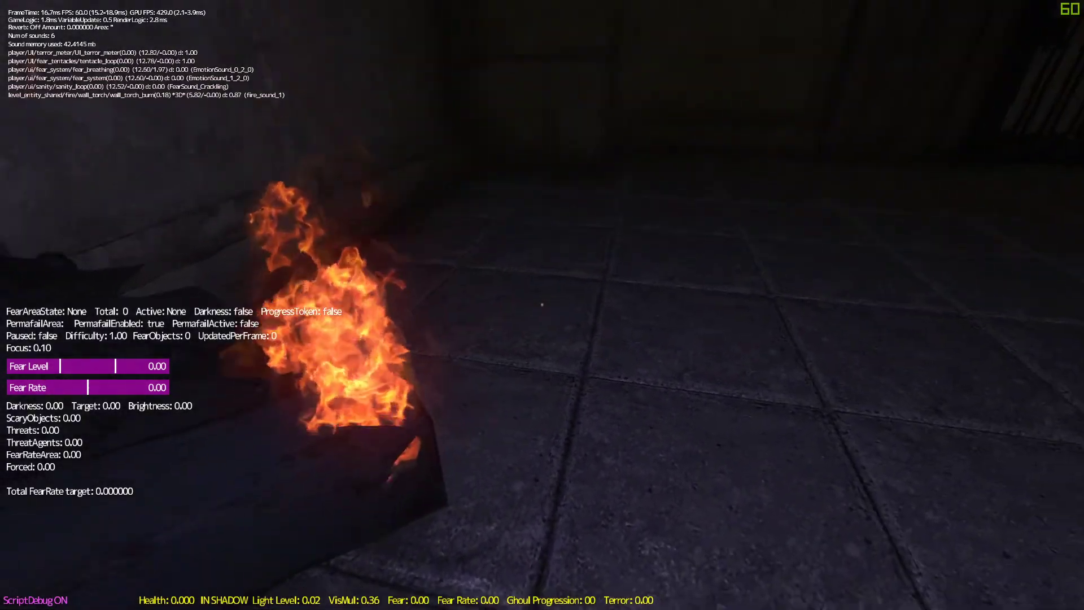
# Step: Stand up, walk across the room to the wooden door beside the table and interact with it
pyautogui.press('space')
pyautogui.press('w')
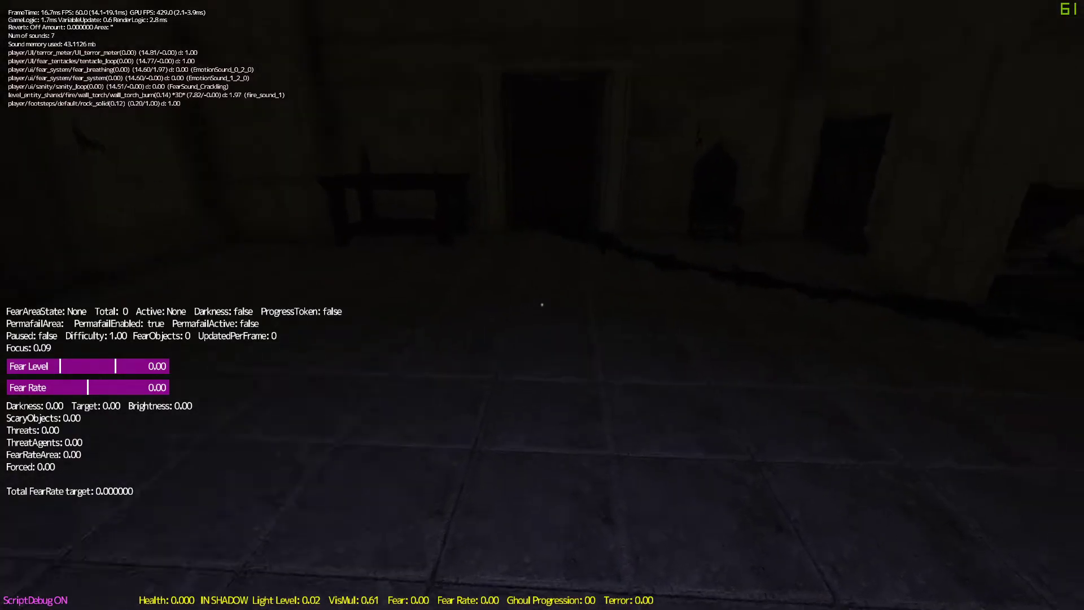
pyautogui.press('w')
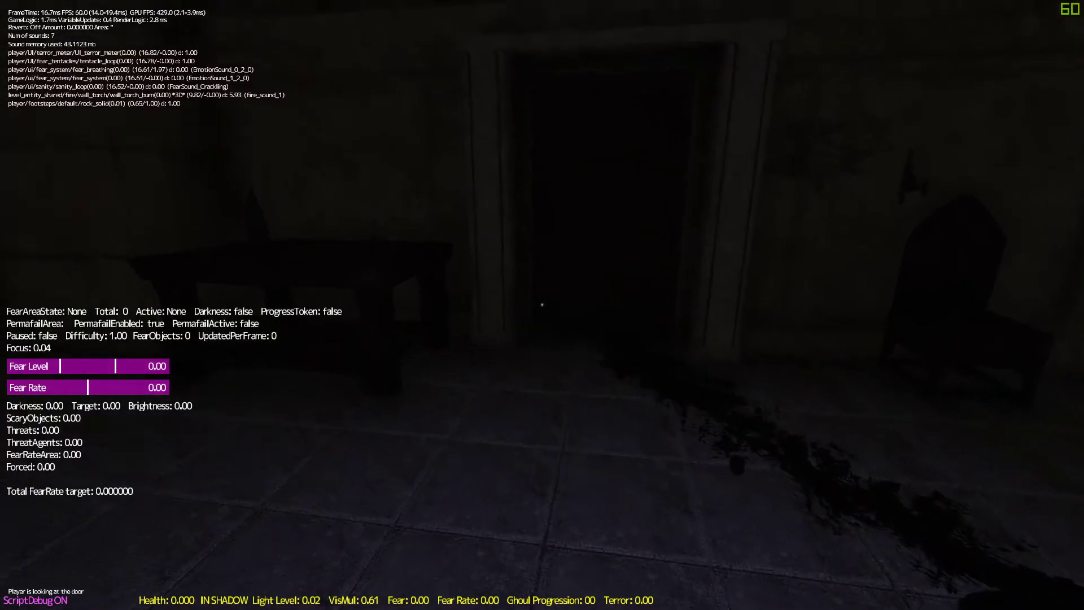
pyautogui.press('w')
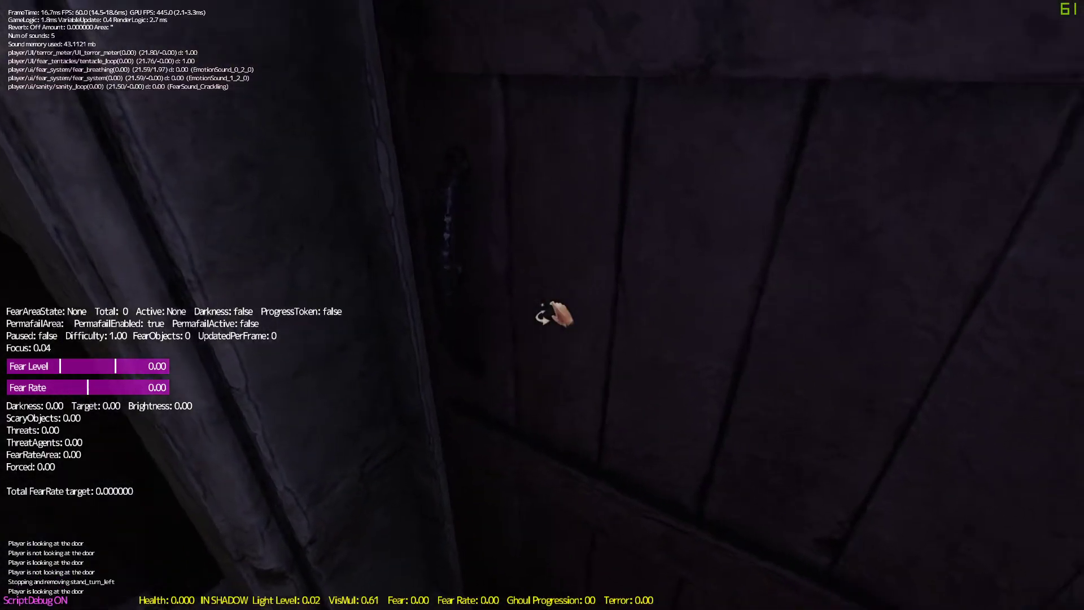
pyautogui.click(554, 315)
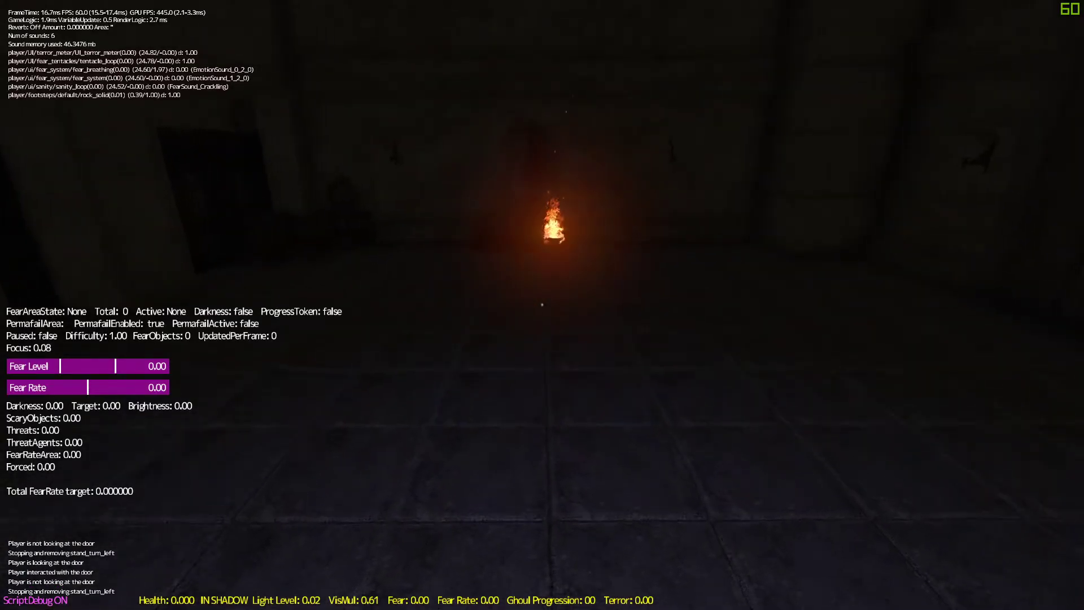
# Step: Return to the burning wood to check whether fire_sound_1 is still playing
pyautogui.press('w')
pyautogui.press('w')
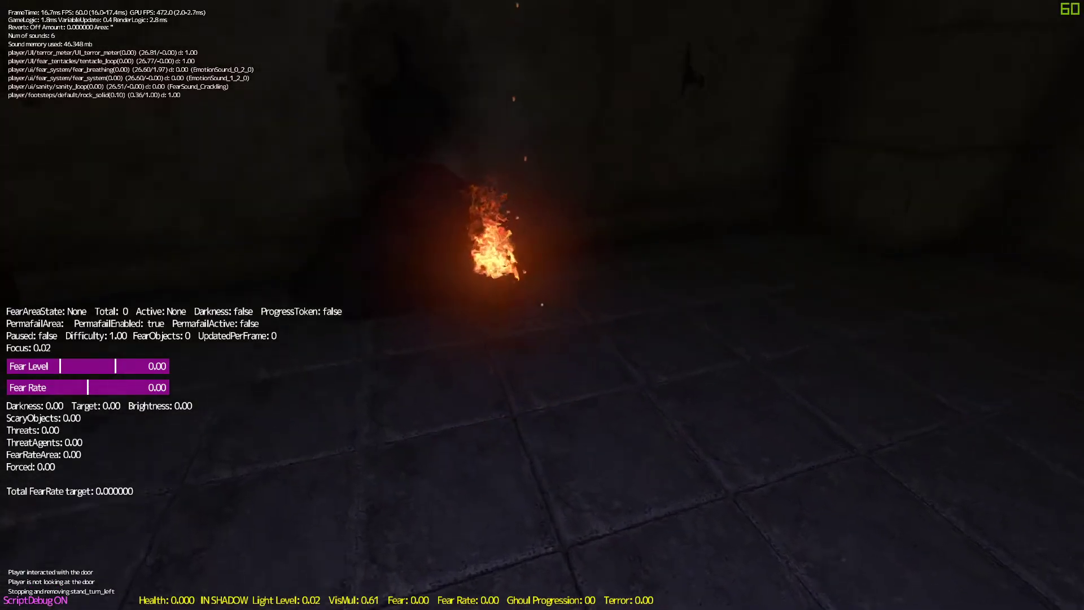
pyautogui.press('w')
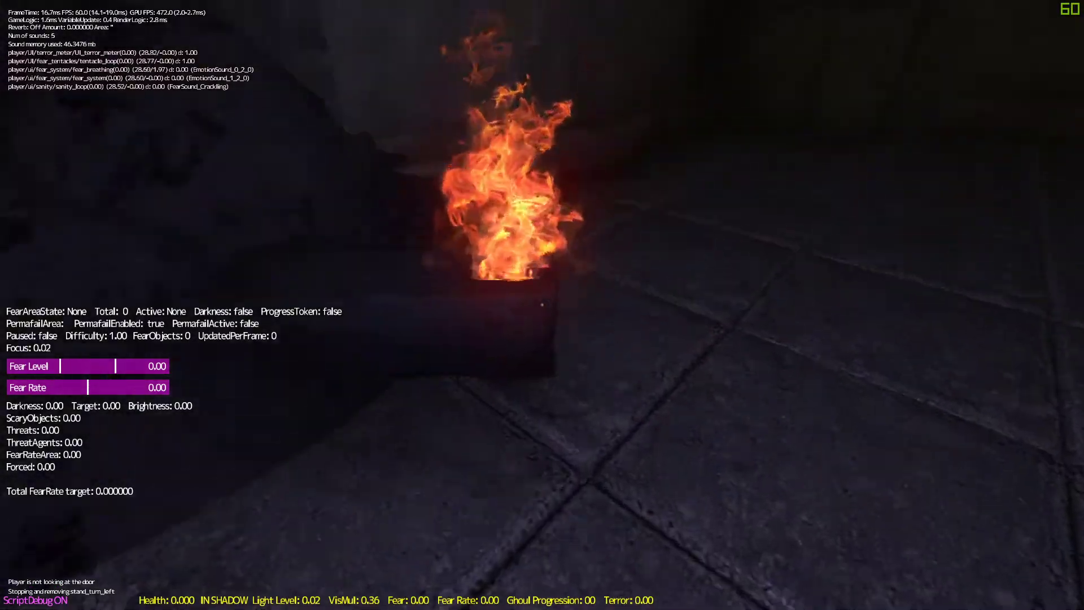
pyautogui.press('s')
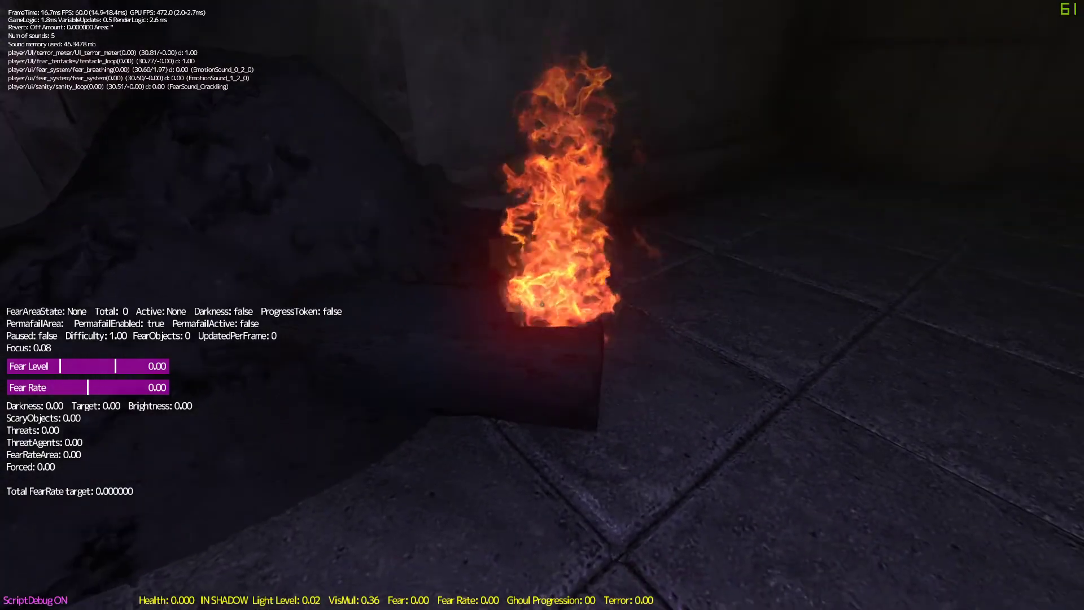
# Step: Walk back to the table and pick up the bottle
pyautogui.press('w')
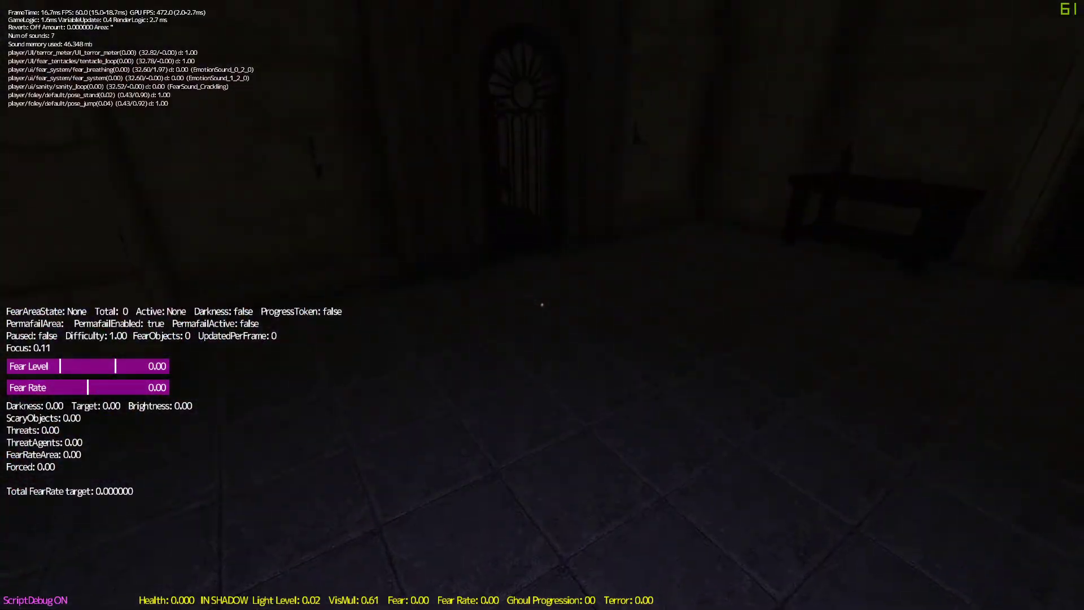
pyautogui.press('w')
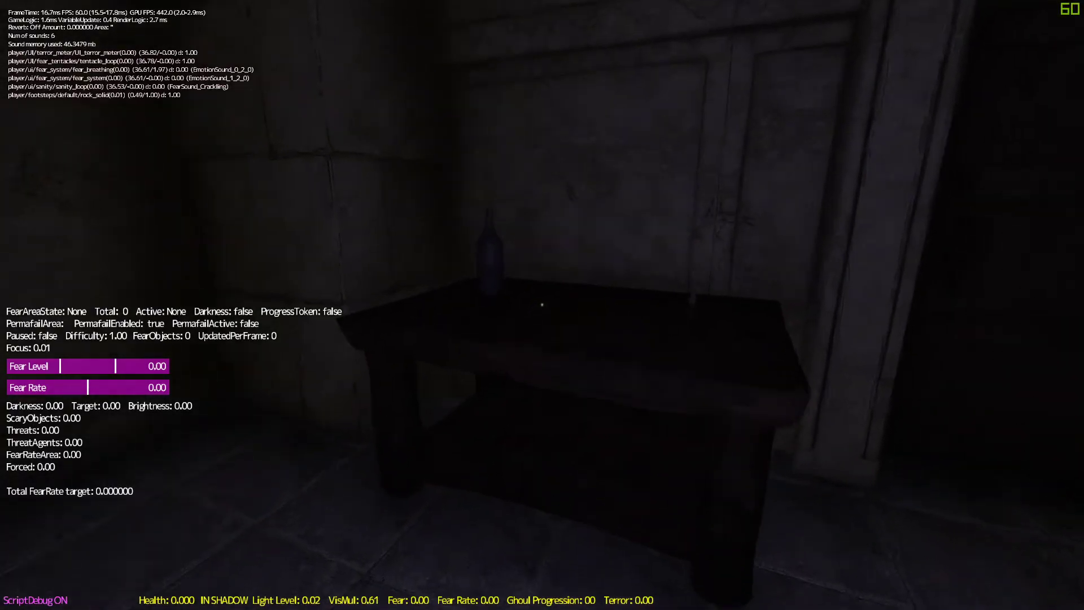
pyautogui.click(542, 305)
pyautogui.press('w')
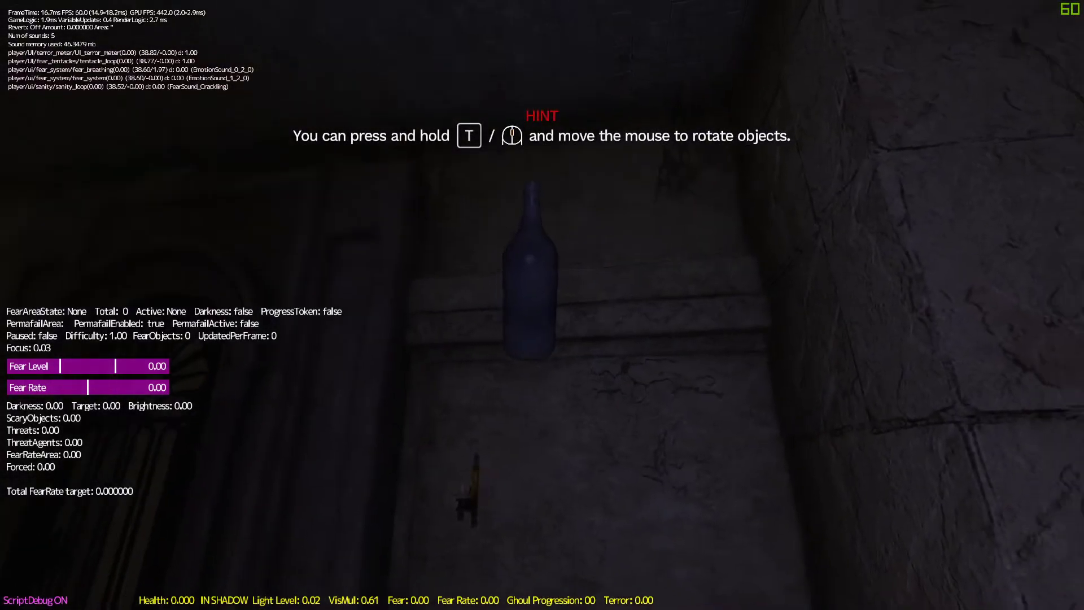
# Step: Throw the bottle against the wall to break it, and crouch beside the burning wood to check fire_sound_1
pyautogui.click(542, 305)
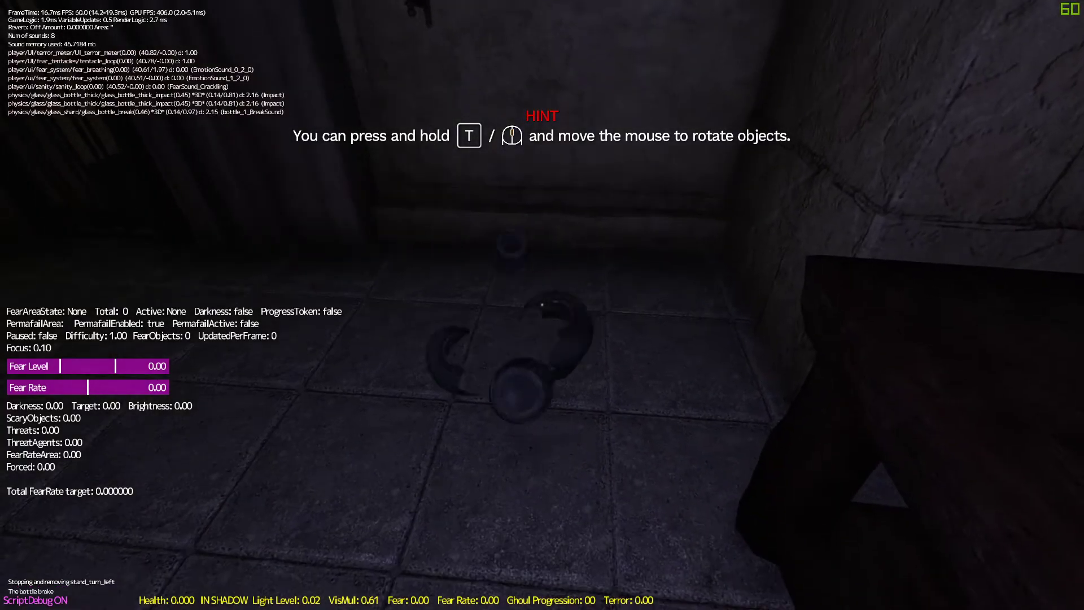
pyautogui.press('w')
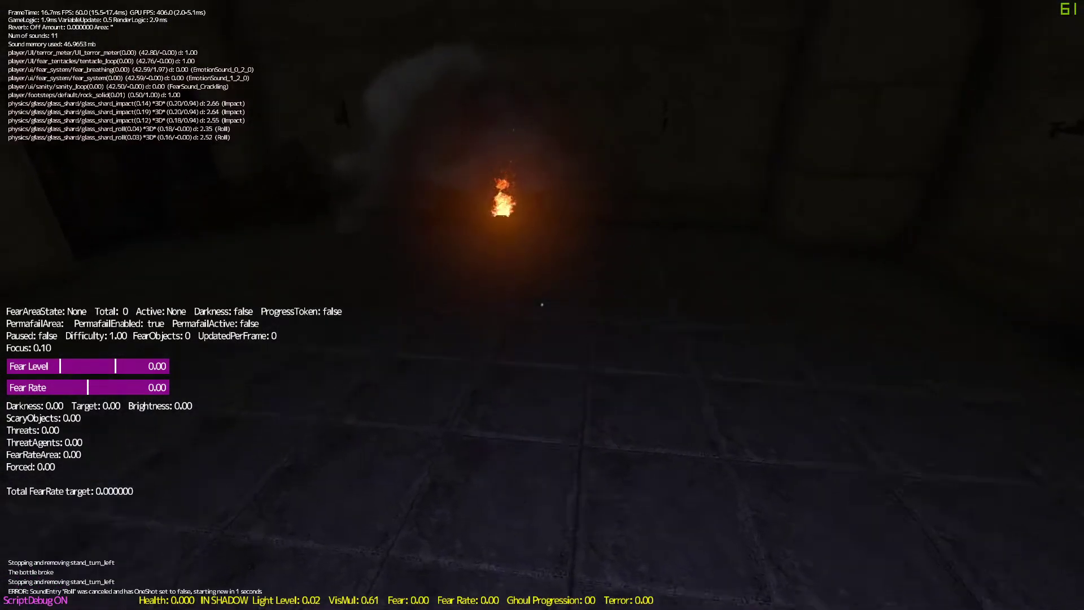
pyautogui.press('w')
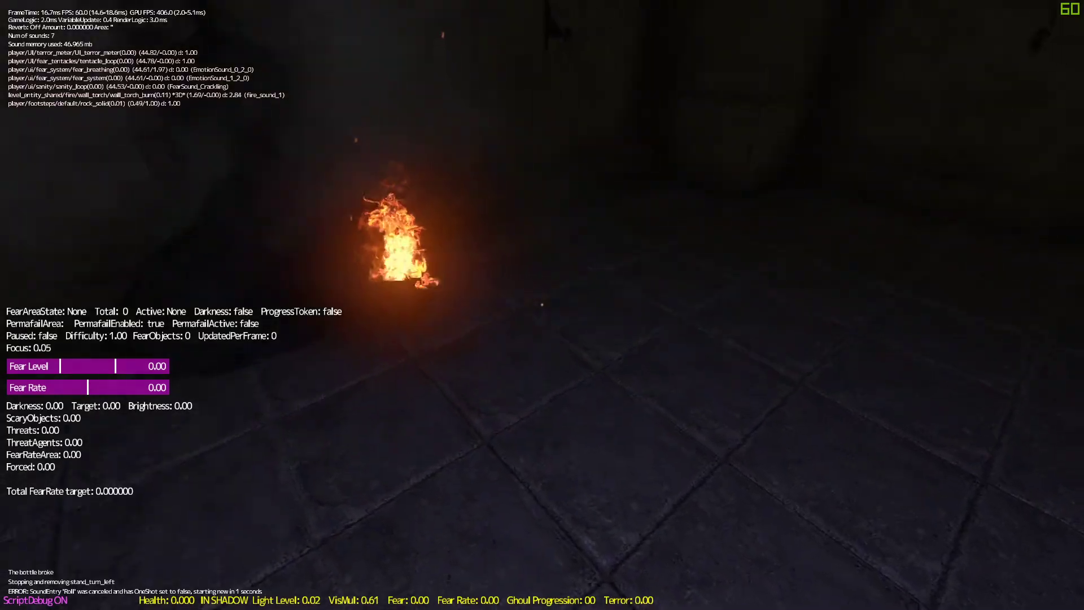
pyautogui.press('ctrl')
pyautogui.press('w')
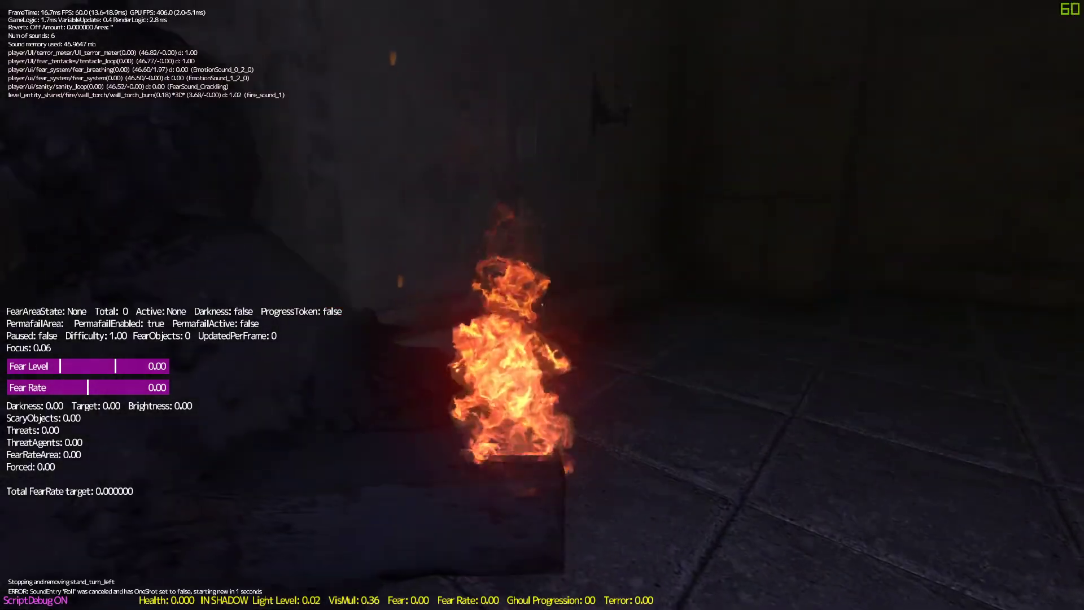
# Step: Stand up and back away across the room from the burning wood to check how far fire_sound_1 carries
pyautogui.press('s')
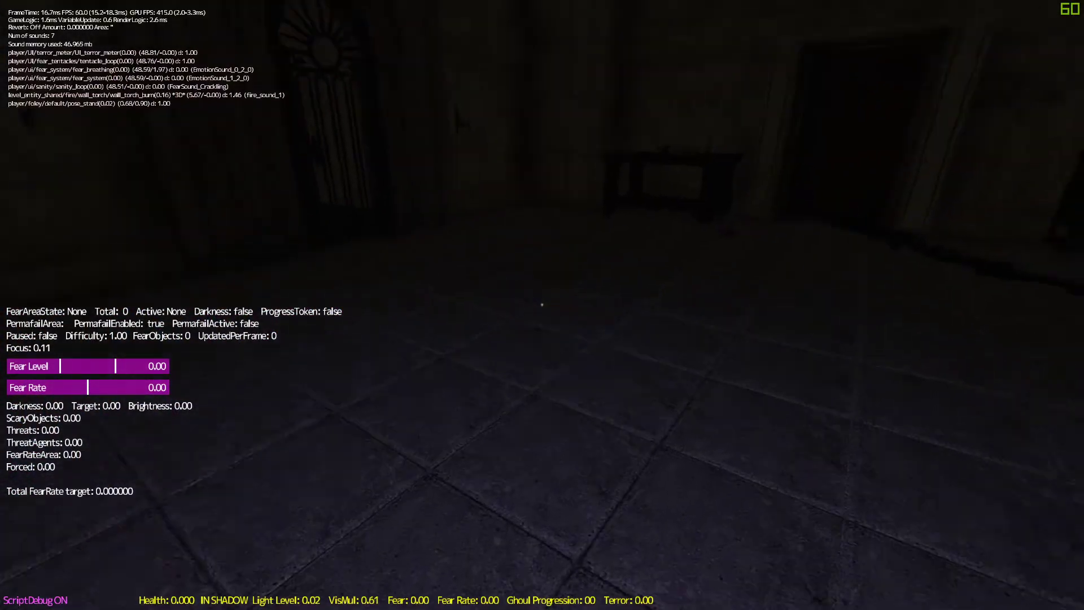
pyautogui.press('s')
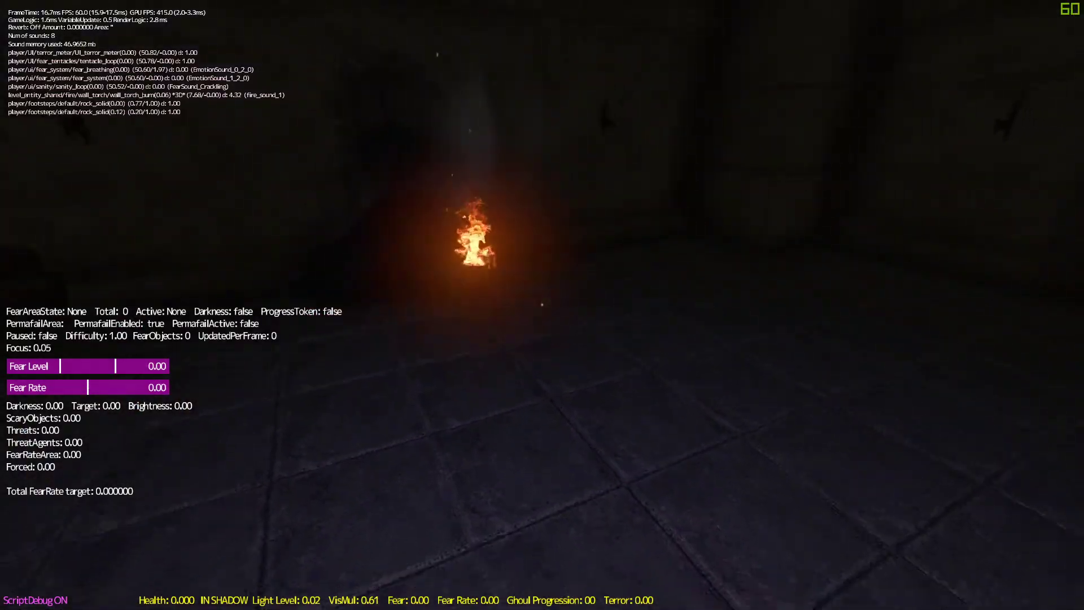
pyautogui.press('s')
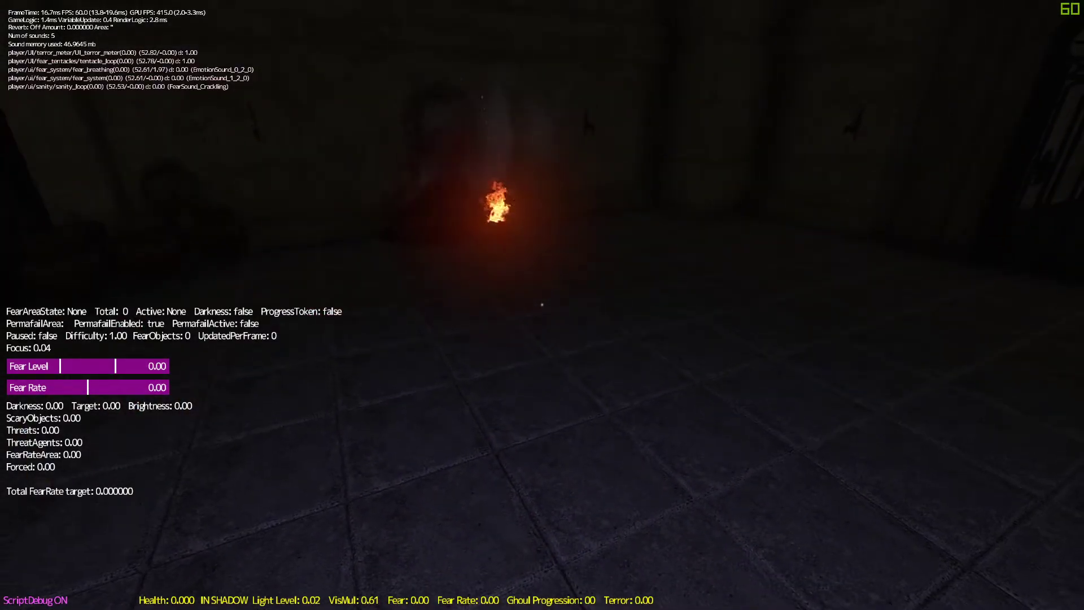